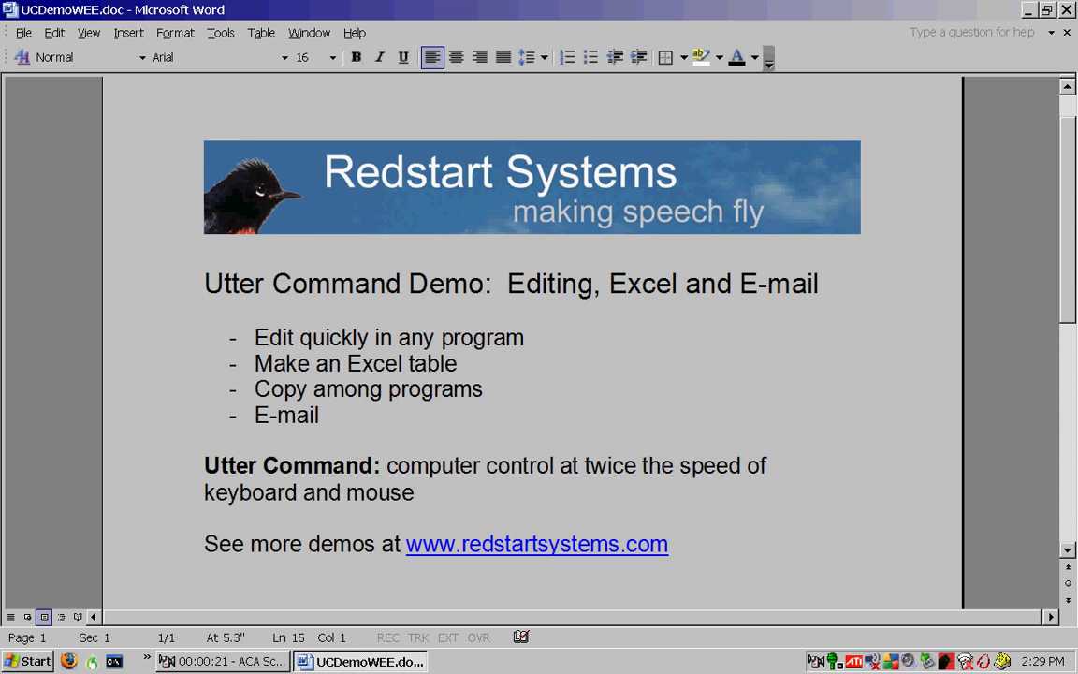
# Step: Close the UCDemoWEE.doc introduction document
pyautogui.hotkey('alt', 'F4')
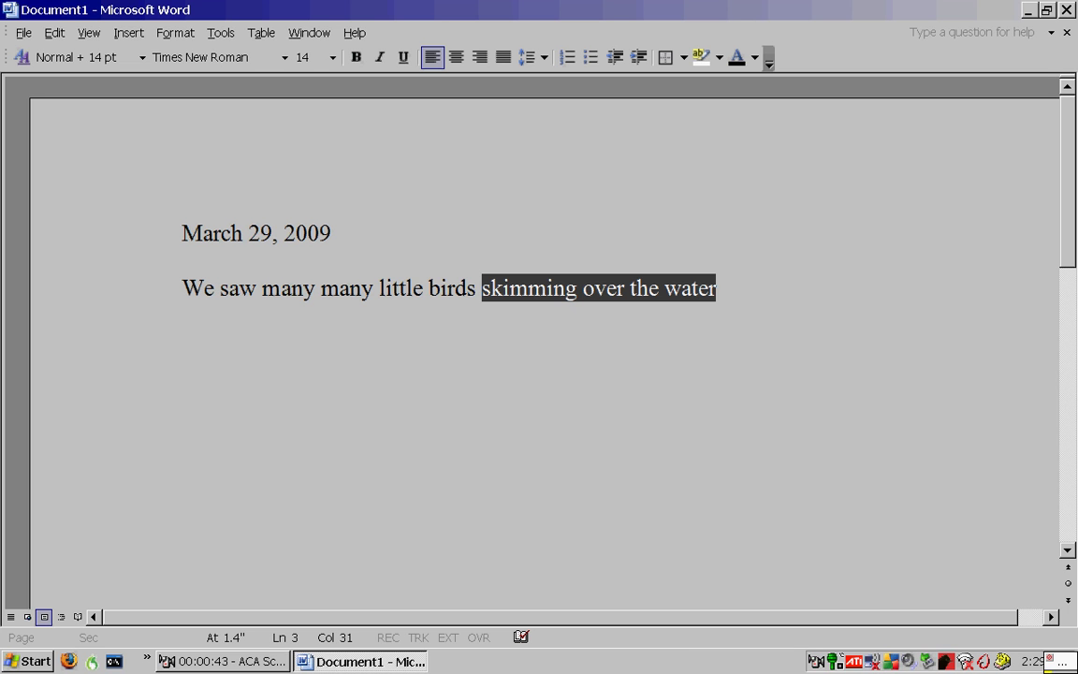
# Step: Replace the selected phrase with "swooping over the marsh" and change its word "over" to "around"
pyautogui.write('swooping over the marsh')
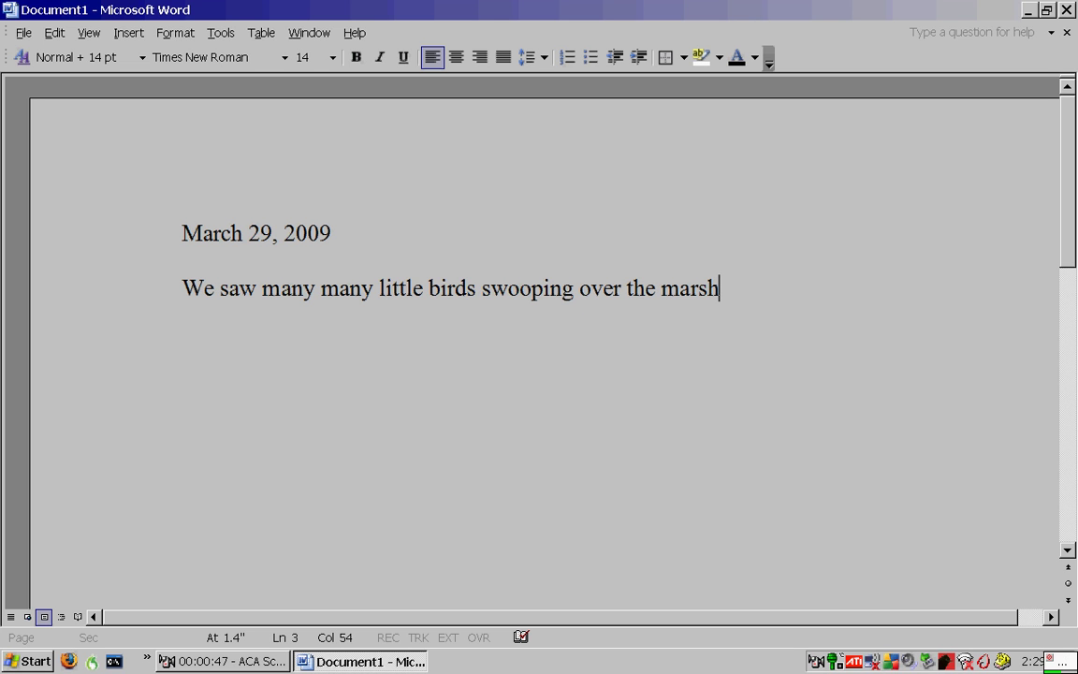
pyautogui.hotkey('ctrl', 'Left')
pyautogui.hotkey('ctrl', 'Left')
pyautogui.hotkey('ctrl', 'BackSpace')
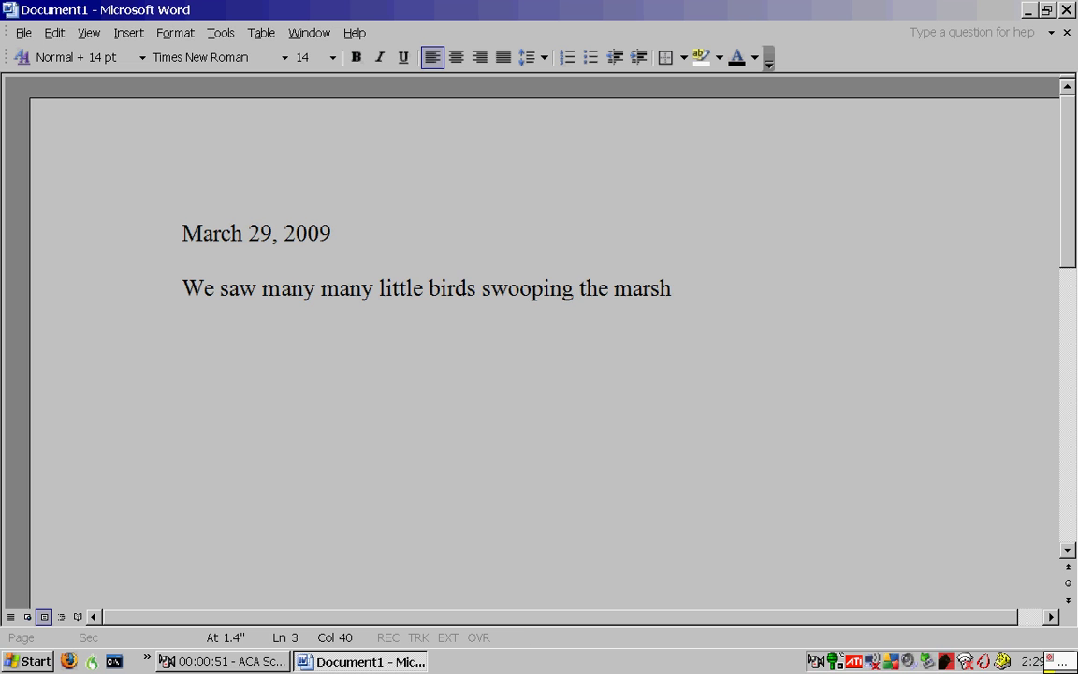
pyautogui.write('around')
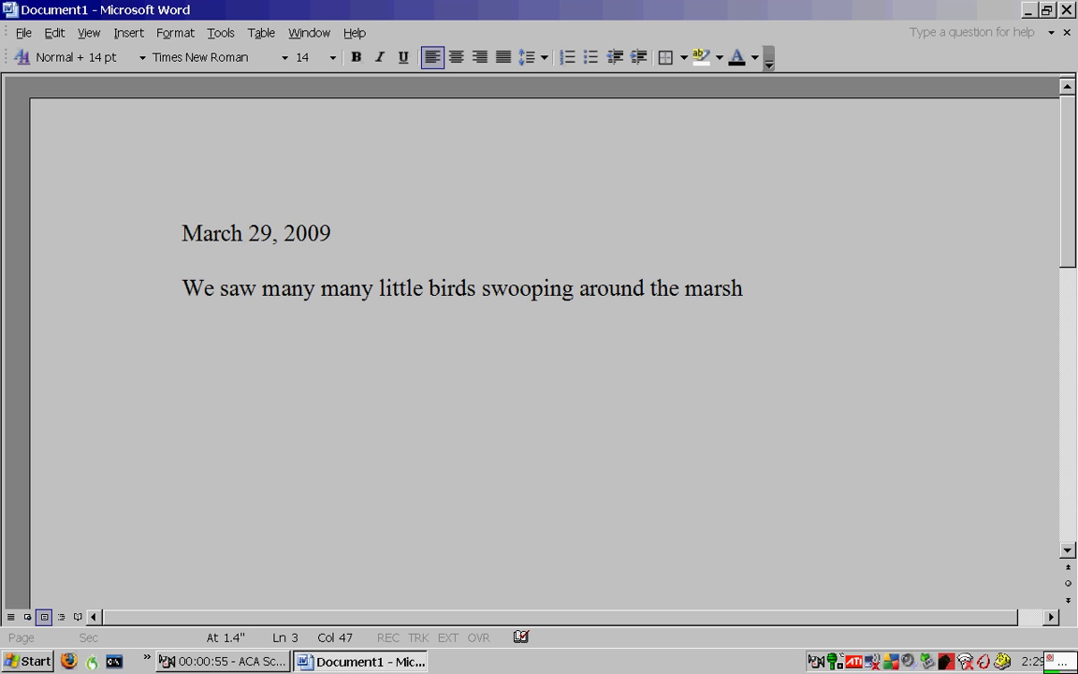
# Step: Make the words "many many" in the sentence about the birds bold
pyautogui.press('Home')
pyautogui.hotkey('ctrl', 'Right')
pyautogui.hotkey('ctrl', 'Right')
pyautogui.hotkey('ctrl', 'shift', 'Right')
pyautogui.hotkey('ctrl', 'shift', 'Right')
pyautogui.hotkey('ctrl', 'b')
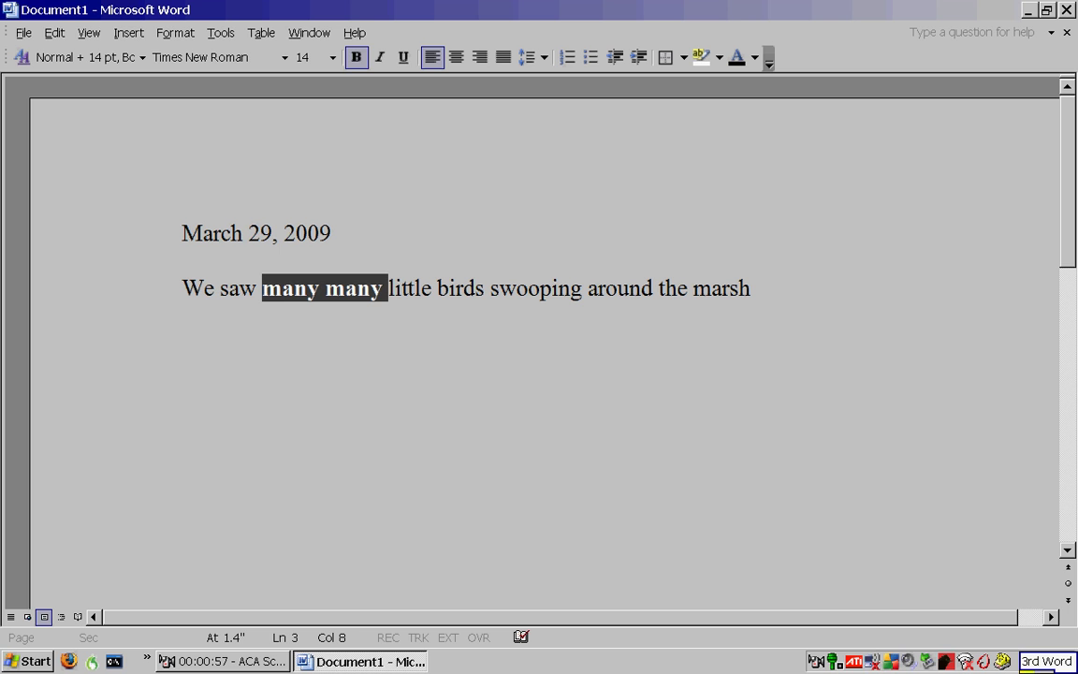
# Step: Insert "This morning" at the start of the bird sentence and change the following "We" to lowercase "we"
pyautogui.press('Home')
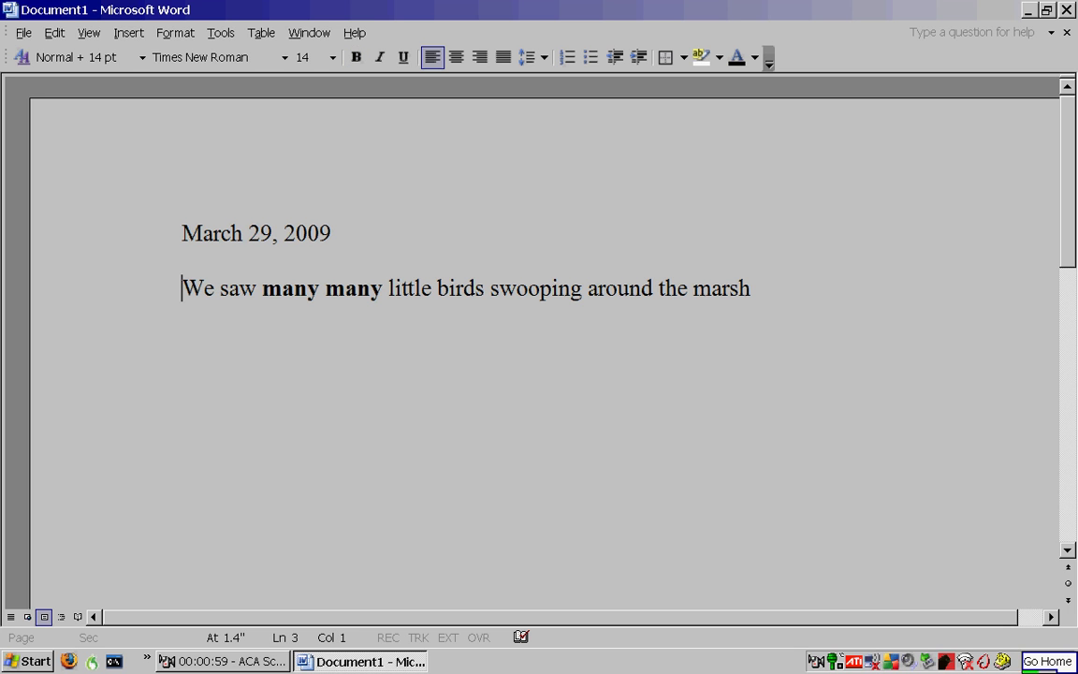
pyautogui.write('This morning')
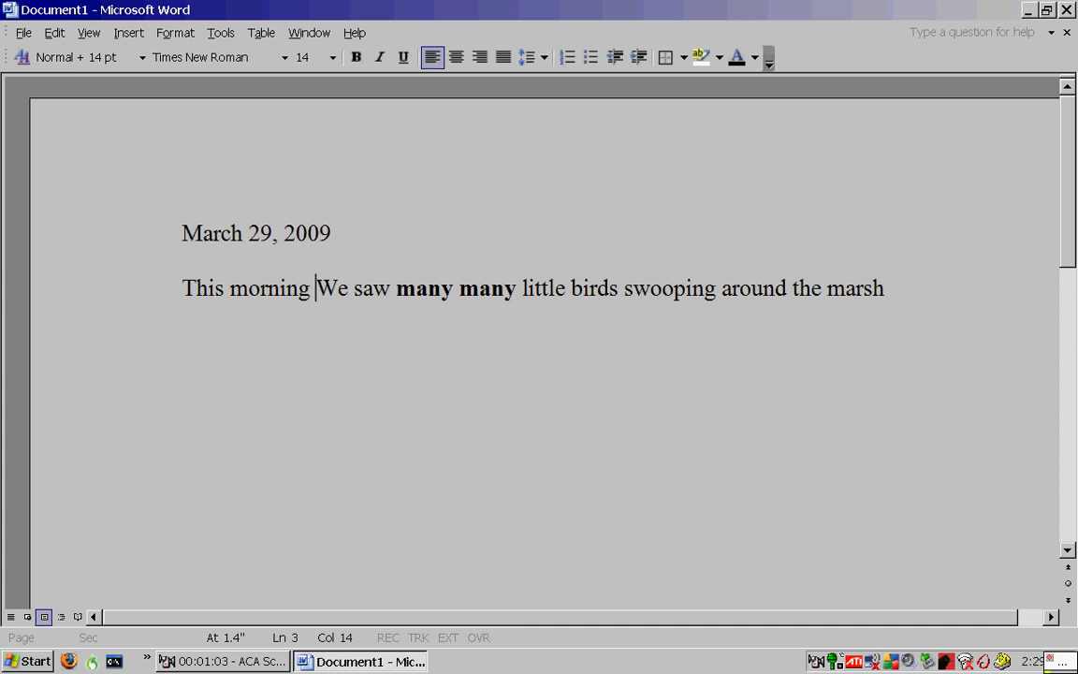
pyautogui.press('Delete')
pyautogui.write('w')
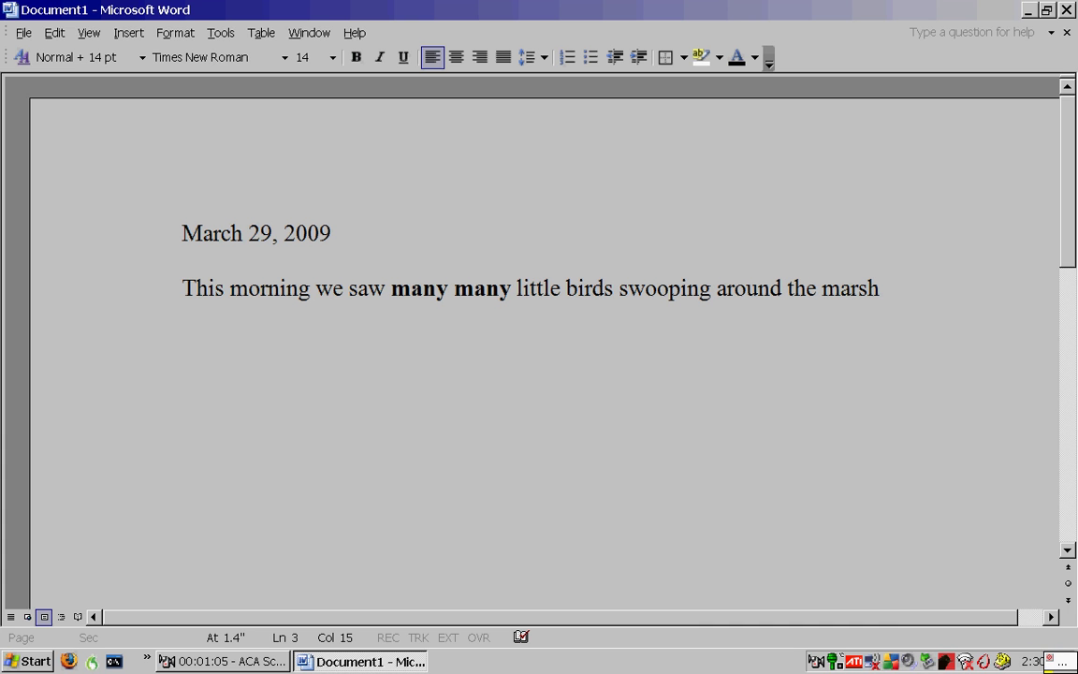
# Step: Insert the singing Painted Redstart picture from the Bird Pictures folder in a new paragraph below the sentence
pyautogui.press('End')
pyautogui.press('Return')
pyautogui.press('Return')
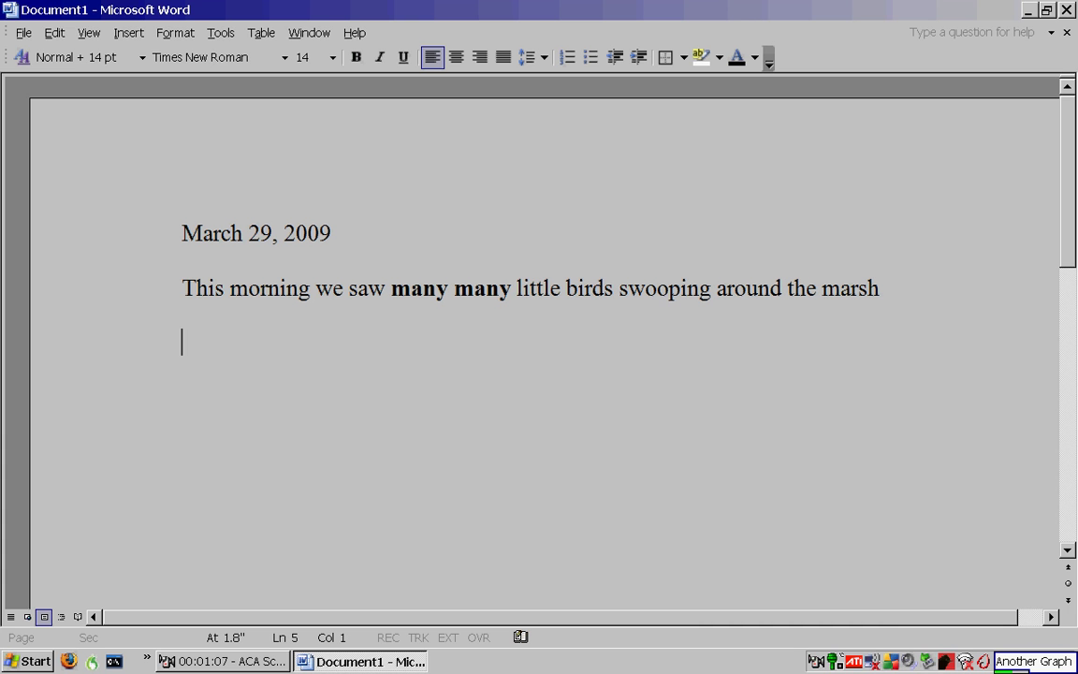
pyautogui.hotkey('alt', 'i')
pyautogui.press('p')
pyautogui.press('f')
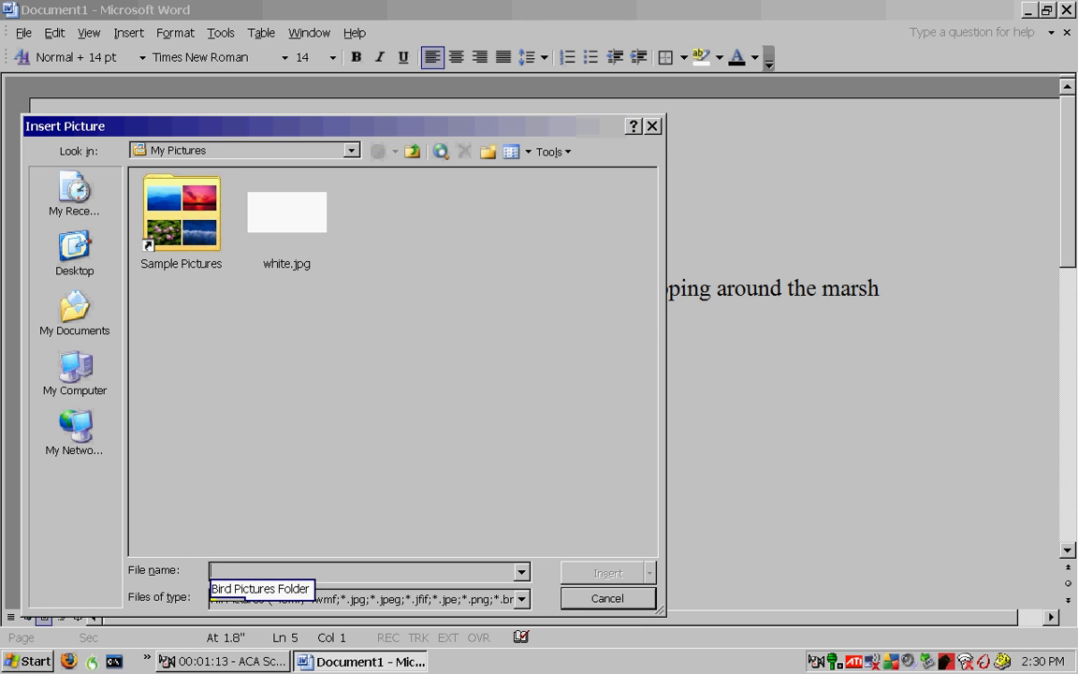
pyautogui.write('C')
pyautogui.press('Return')
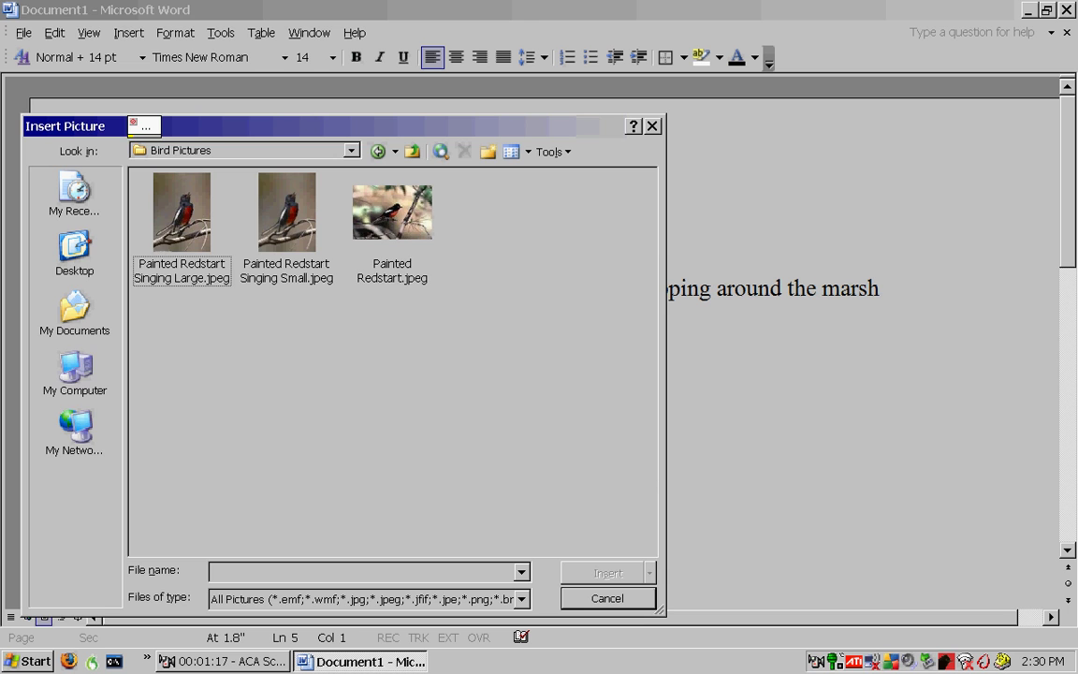
pyautogui.press('Return')
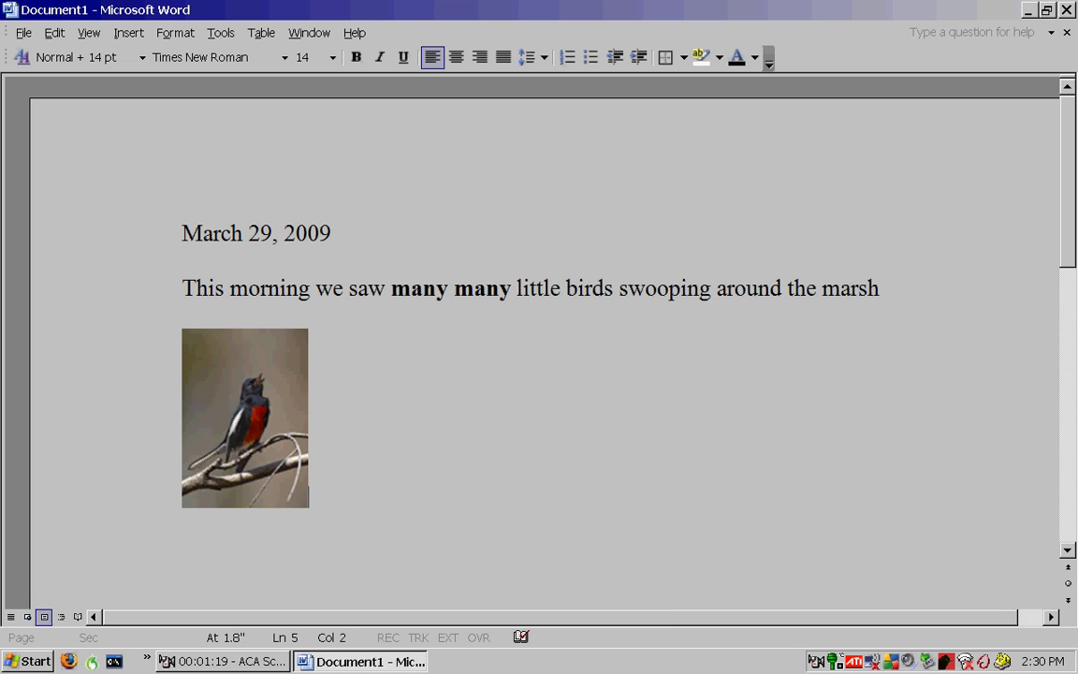
# Step: Add the line "This afternoon we assessed productivity:" below the picture, followed by a blank paragraph
pyautogui.press('Return')
pyautogui.press('Return')
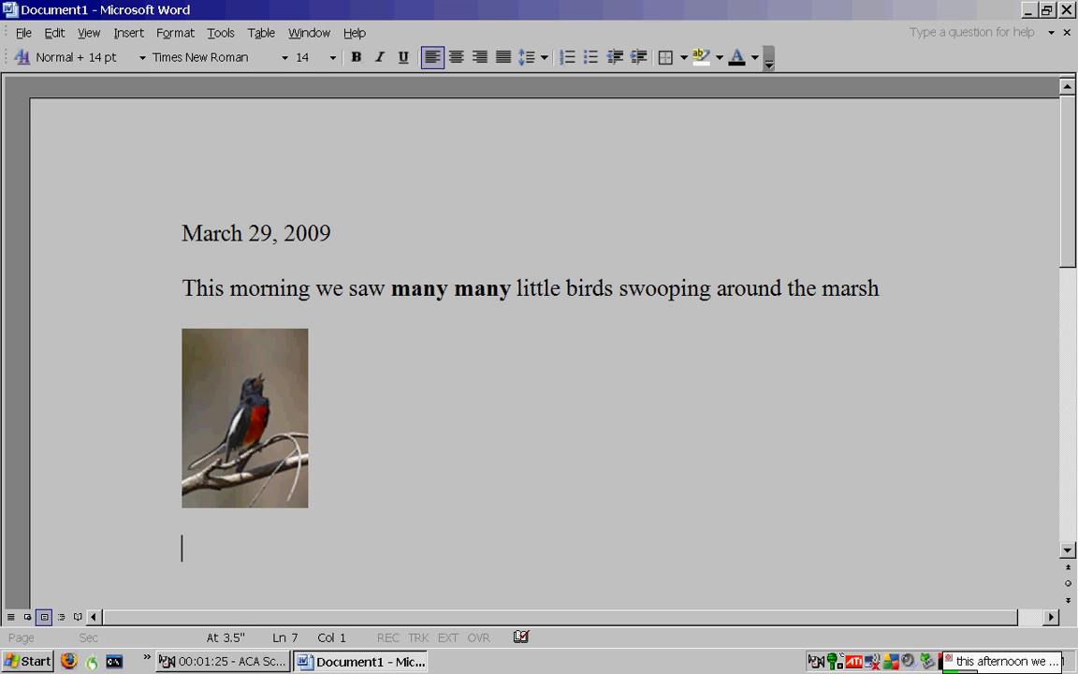
pyautogui.write('This afternoon we assessed productivity:')
pyautogui.press('Return')
pyautogui.press('Return')
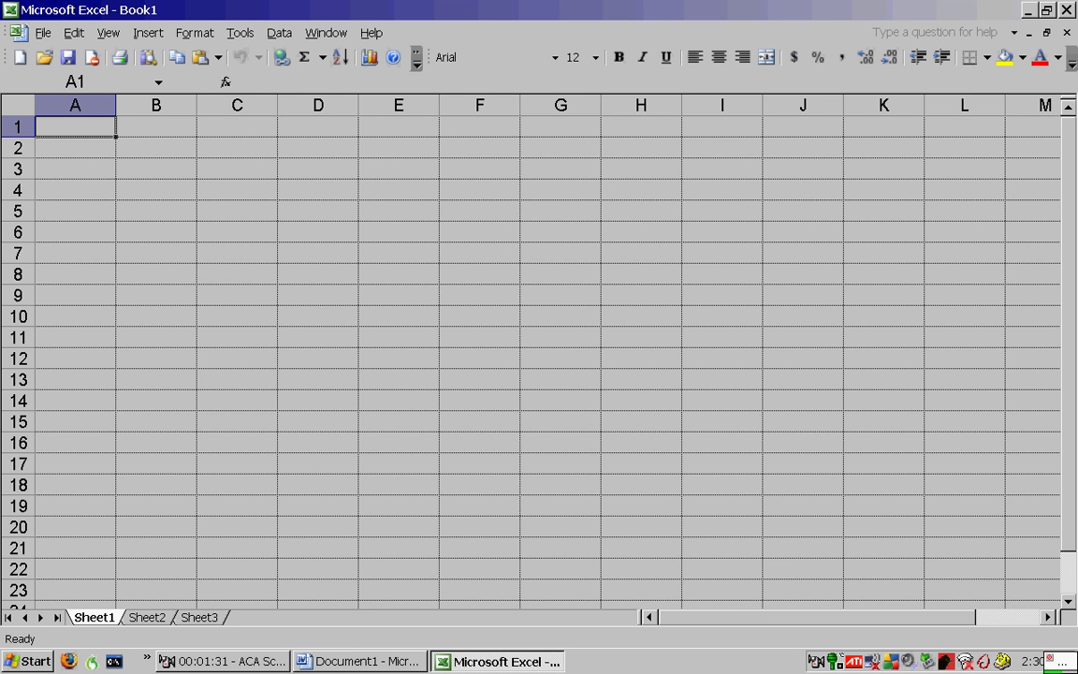
# Step: In the blank Excel workbook, enter the weekday headers Mon., Tues., Wed., Thurs., Fri., Sat. and Sun. in C6:I6
pyautogui.press('Down')
pyautogui.press('Down')
pyautogui.press('Down')
pyautogui.press('Down')
pyautogui.press('Down')
pyautogui.press('Right')
pyautogui.press('Right')
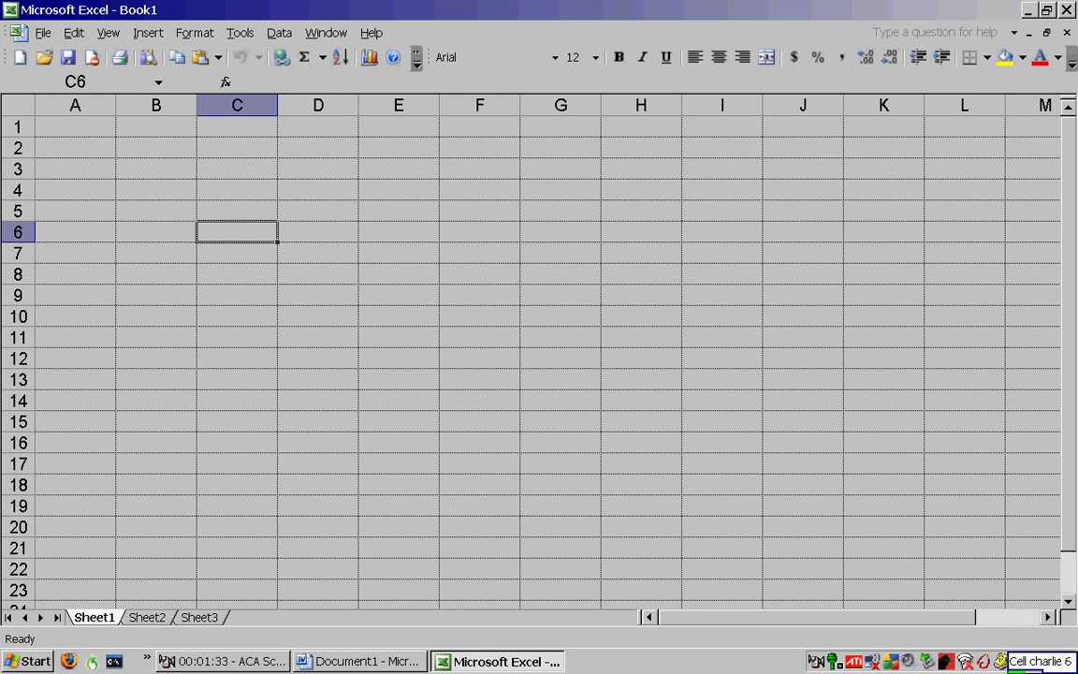
pyautogui.write('Mon.\tTues.\tWed.\tThurs.\tFri.\tSat.\tSun.')
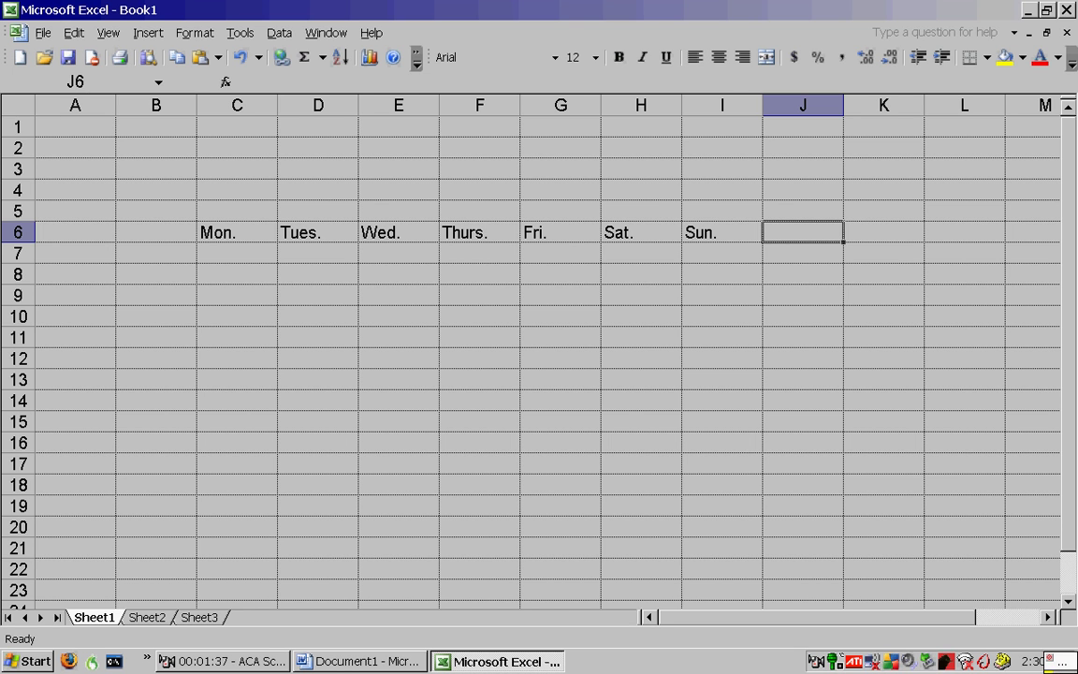
# Step: Enter the row label "Brainstorms" in cell B7
pyautogui.hotkey('ctrl', 'Home')
pyautogui.press('Right')
pyautogui.press('Down')
pyautogui.press('Down')
pyautogui.press('Down')
pyautogui.press('Down')
pyautogui.press('Down')
pyautogui.press('Down')
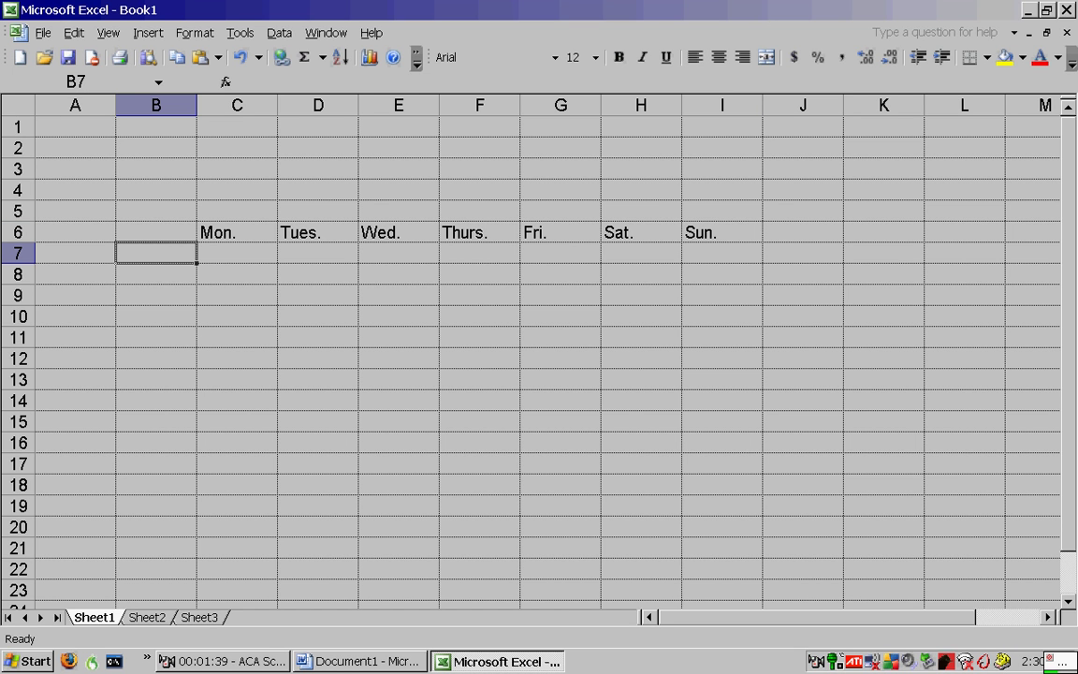
pyautogui.write('Brainstorms')
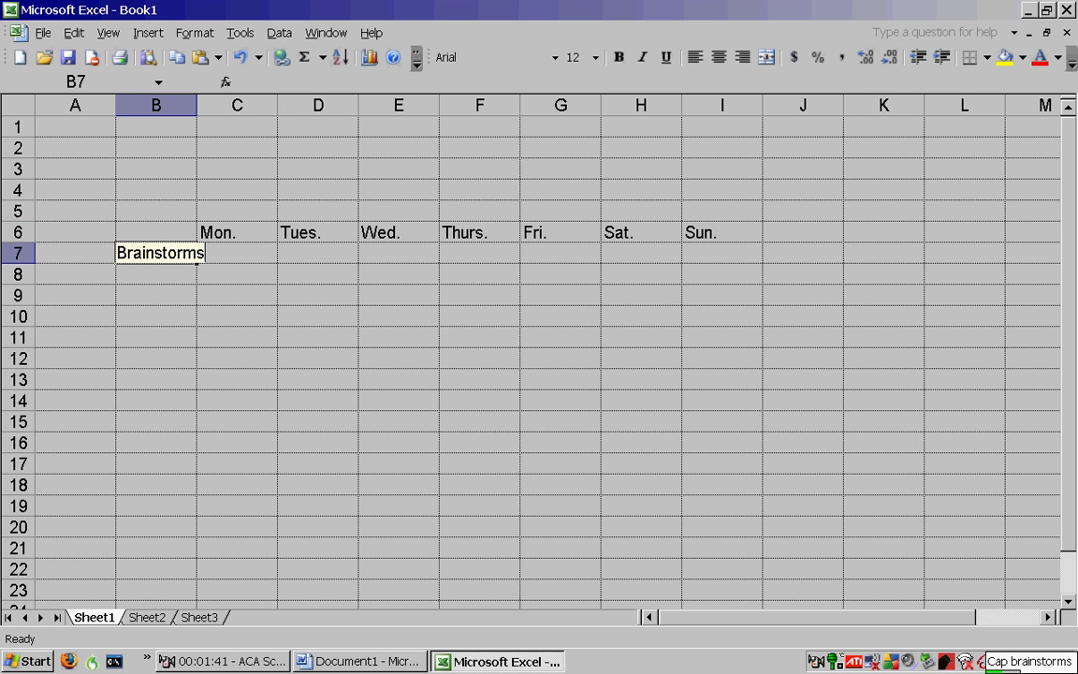
pyautogui.press('Return')
# Step: AutoFit the width of column B to the label in B7
pyautogui.press('Up')
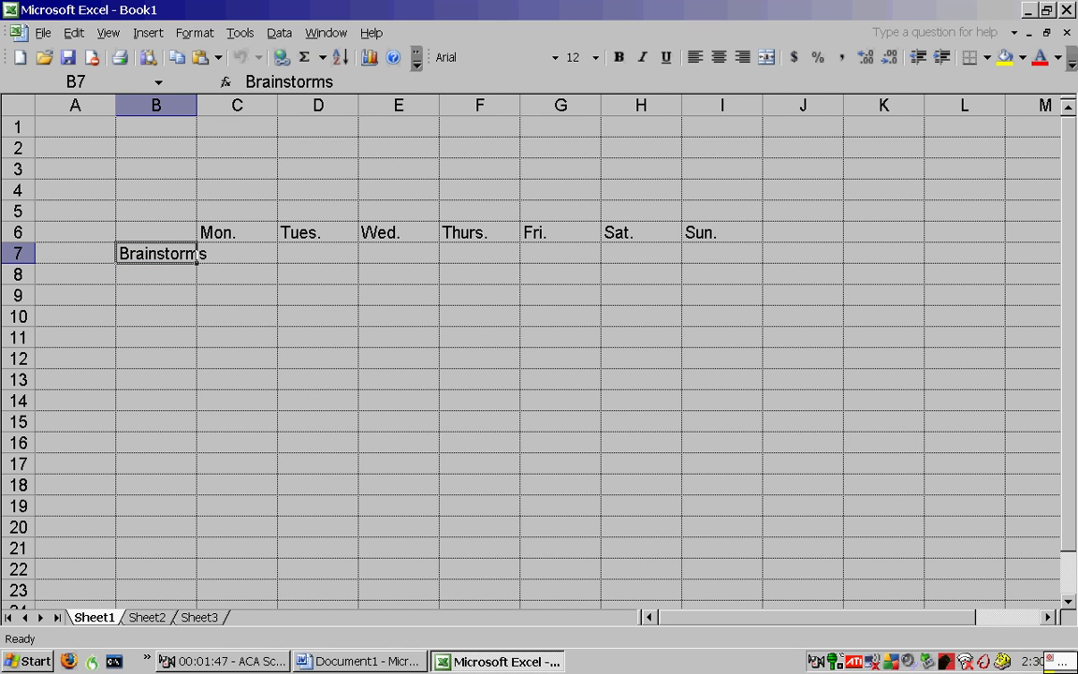
pyautogui.hotkey('alt', 'o')
pyautogui.press('c')
pyautogui.press('a')
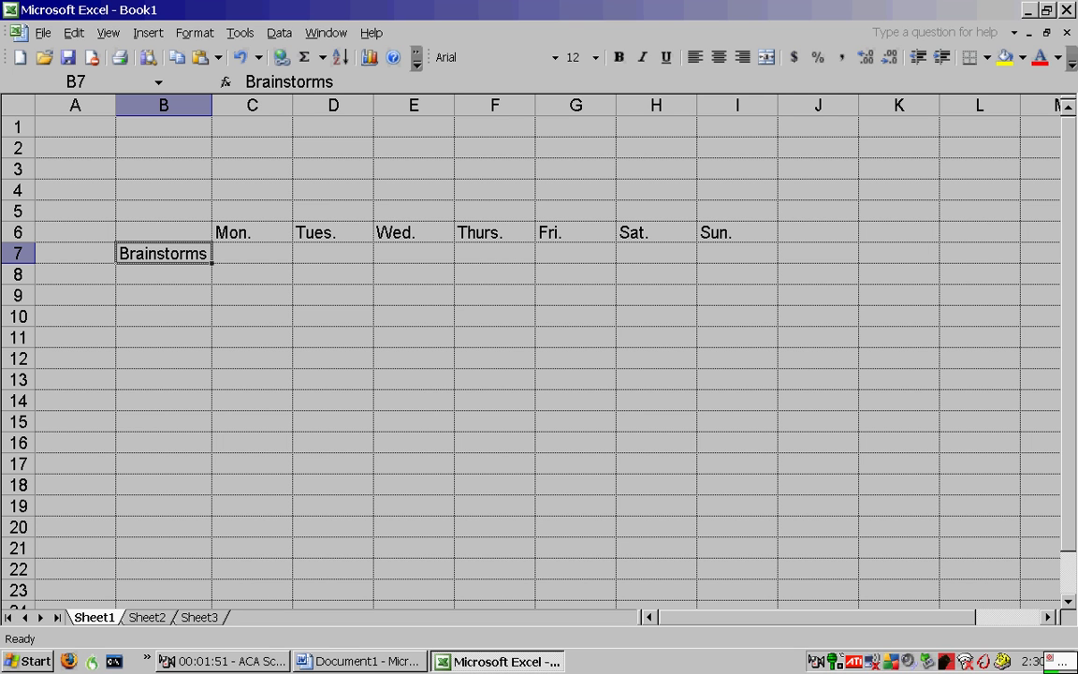
# Step: Fill C7:I7 with 1, 2, 4.7, 6.5, 9.8, 9.8 and 9.8, and add an AutoSum of the row in J7
pyautogui.press('Tab')
pyautogui.write('1')
pyautogui.press('Tab')
pyautogui.write('2')
pyautogui.press('Tab')
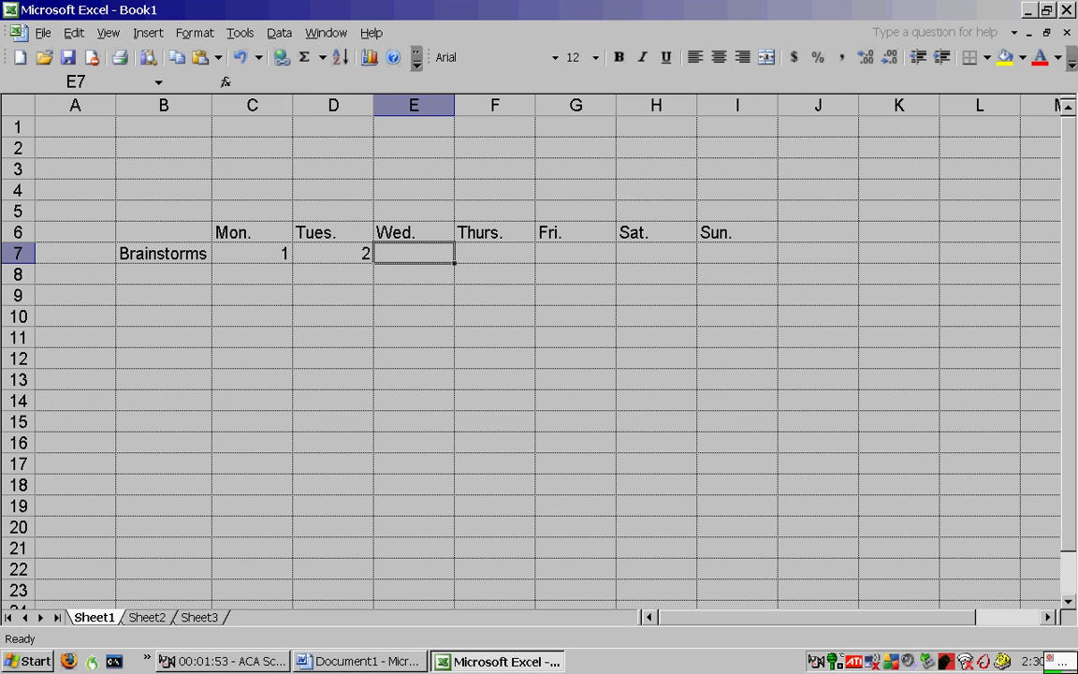
pyautogui.write('4.7')
pyautogui.press('Tab')
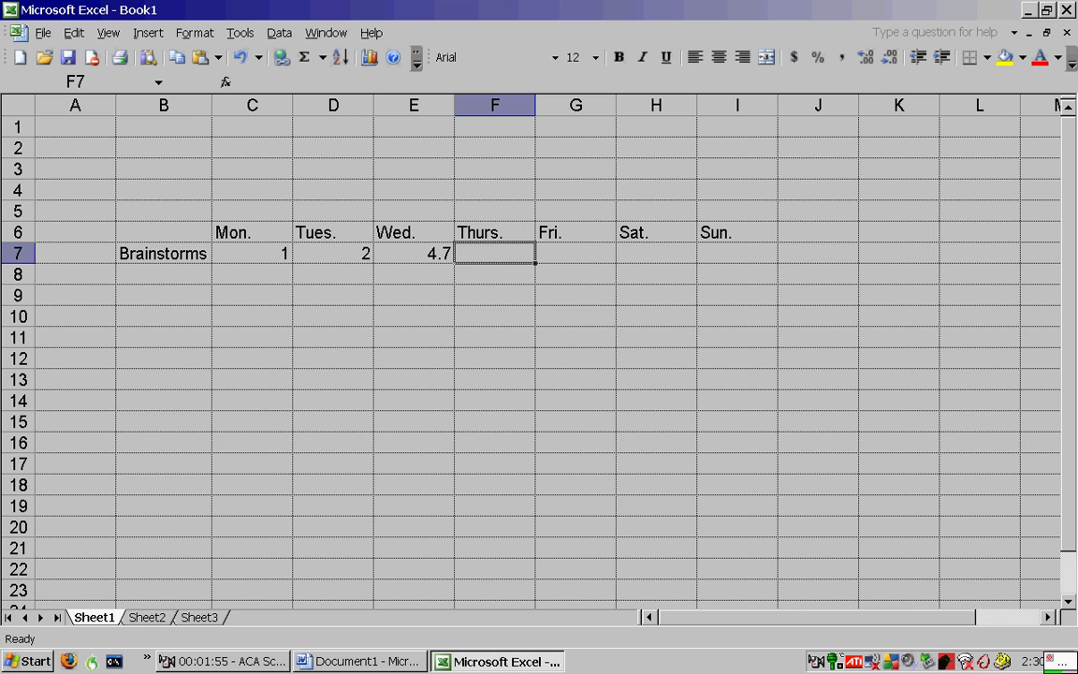
pyautogui.write('6.5')
pyautogui.press('Tab')
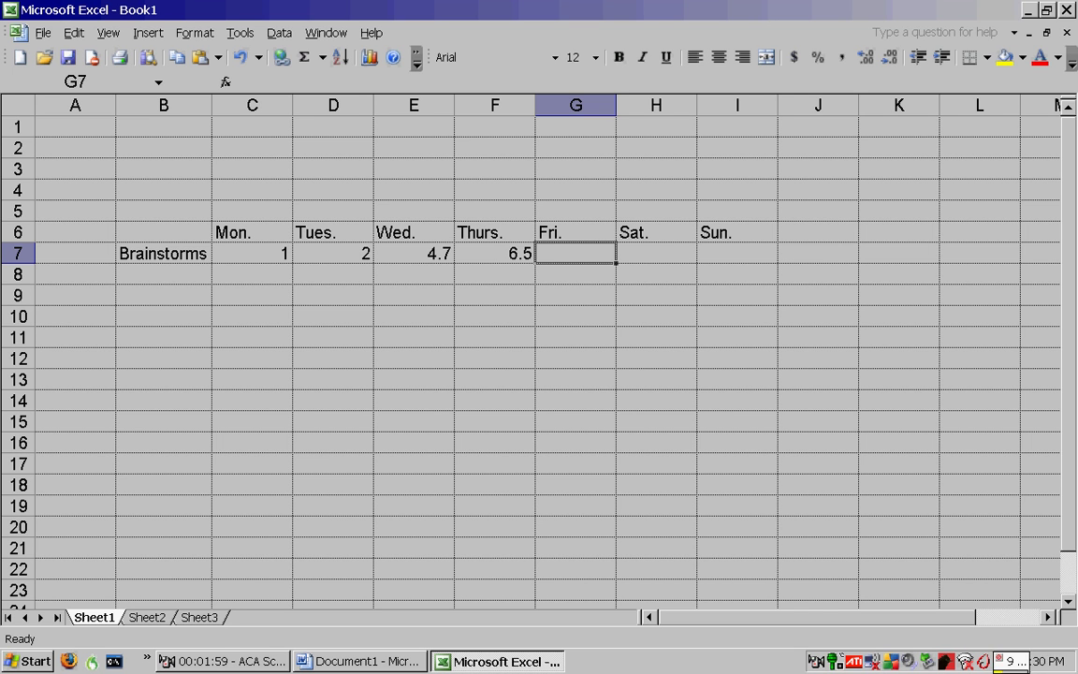
pyautogui.write('9.8')
pyautogui.press('Tab')
pyautogui.write('9.8')
pyautogui.press('Tab')
pyautogui.write('9.8')
pyautogui.press('Tab')
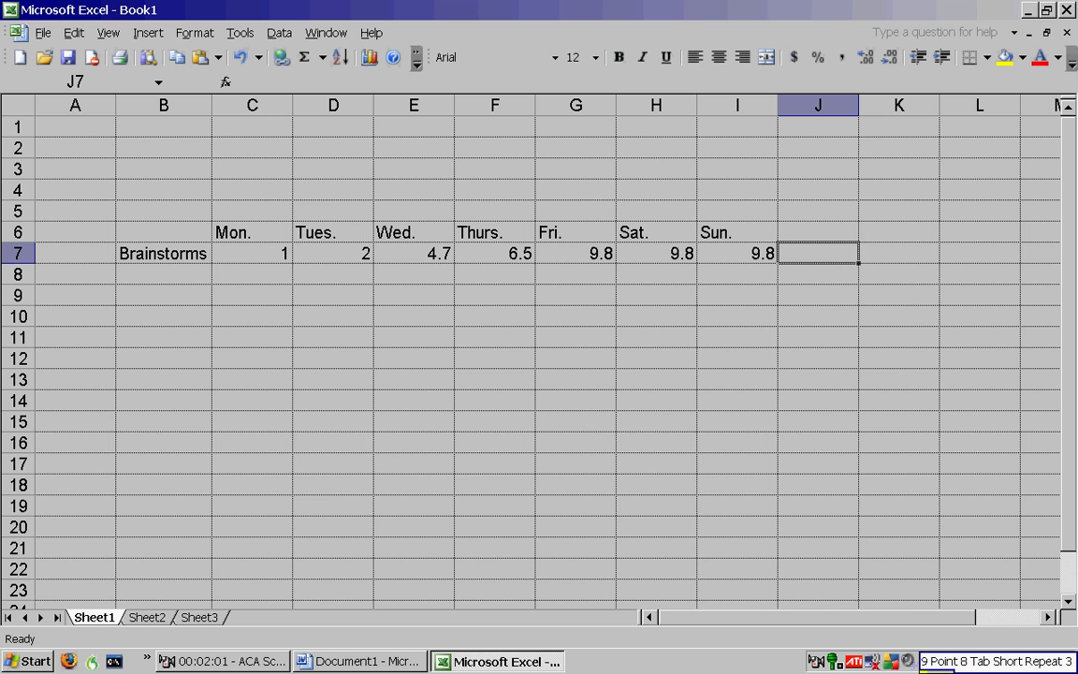
pyautogui.hotkey('alt', '=')
pyautogui.press('Return')
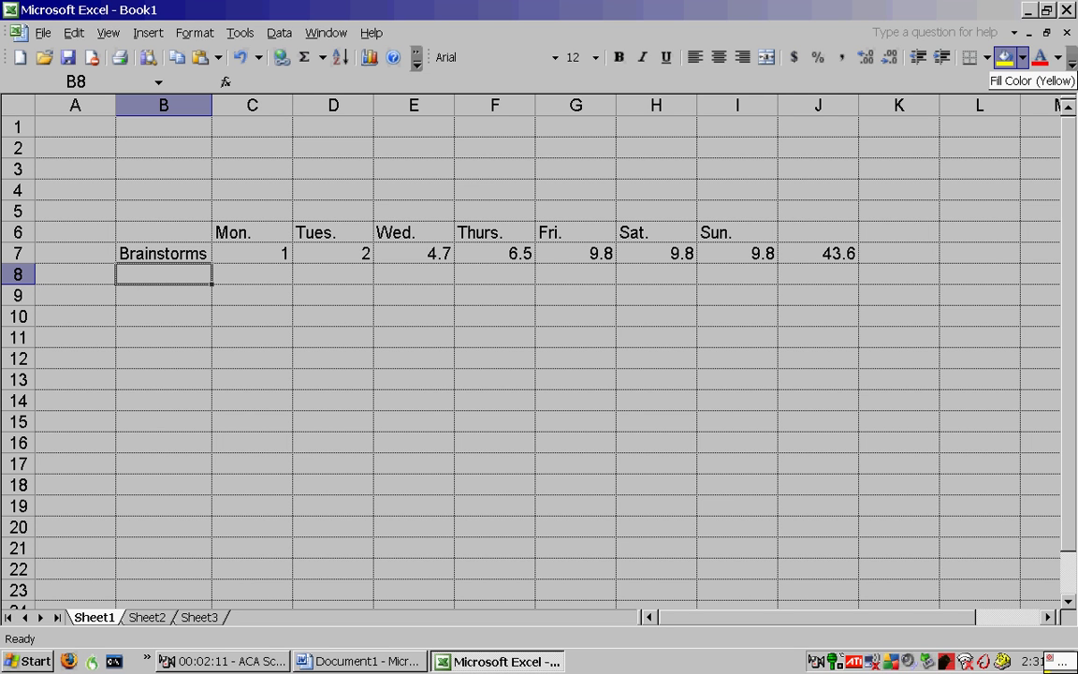
# Step: Apply the yellow fill colour to the Wednesday and Friday values in E7 and G7
pyautogui.press('Up')
pyautogui.press('Right')
pyautogui.press('Right')
pyautogui.press('Right')
pyautogui.click(1004, 57)
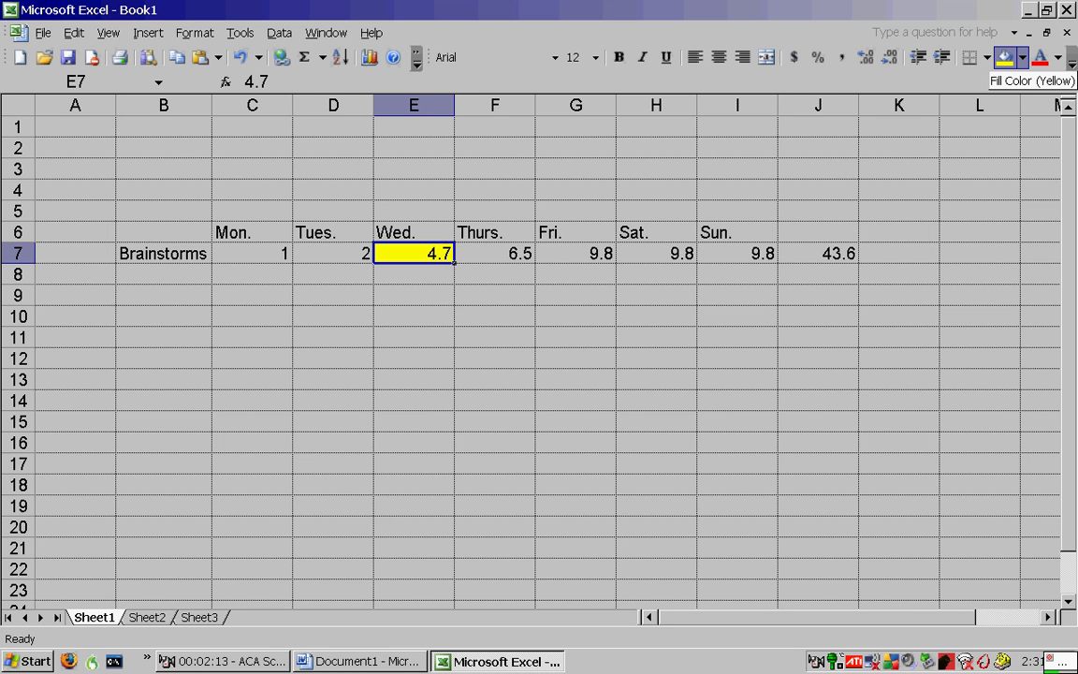
pyautogui.click(576, 252)
pyautogui.click(1004, 57)
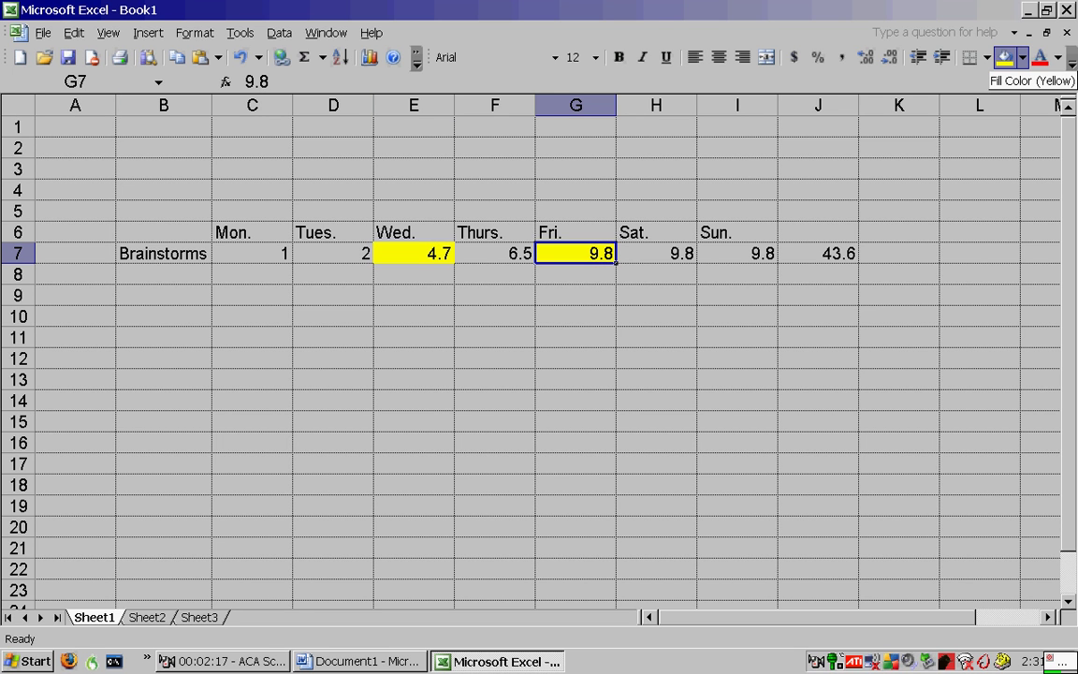
# Step: Copy the table range B6:I7 without the total and paste it below the productivity line in the Word document
pyautogui.hotkey('ctrl', 'Left')
pyautogui.hotkey('shift', 'Right')
pyautogui.hotkey('shift', 'Right')
pyautogui.hotkey('shift', 'Right')
pyautogui.hotkey('shift', 'Right')
pyautogui.hotkey('shift', 'Right')
pyautogui.hotkey('shift', 'Right')
pyautogui.hotkey('shift', 'Right')
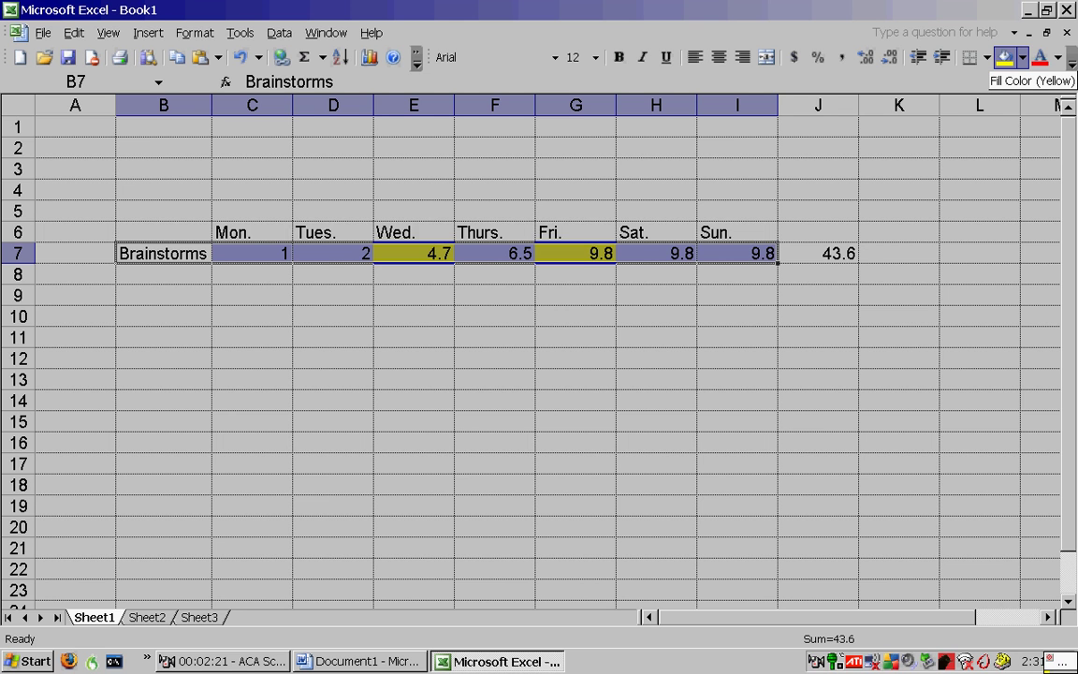
pyautogui.hotkey('shift', 'Up')
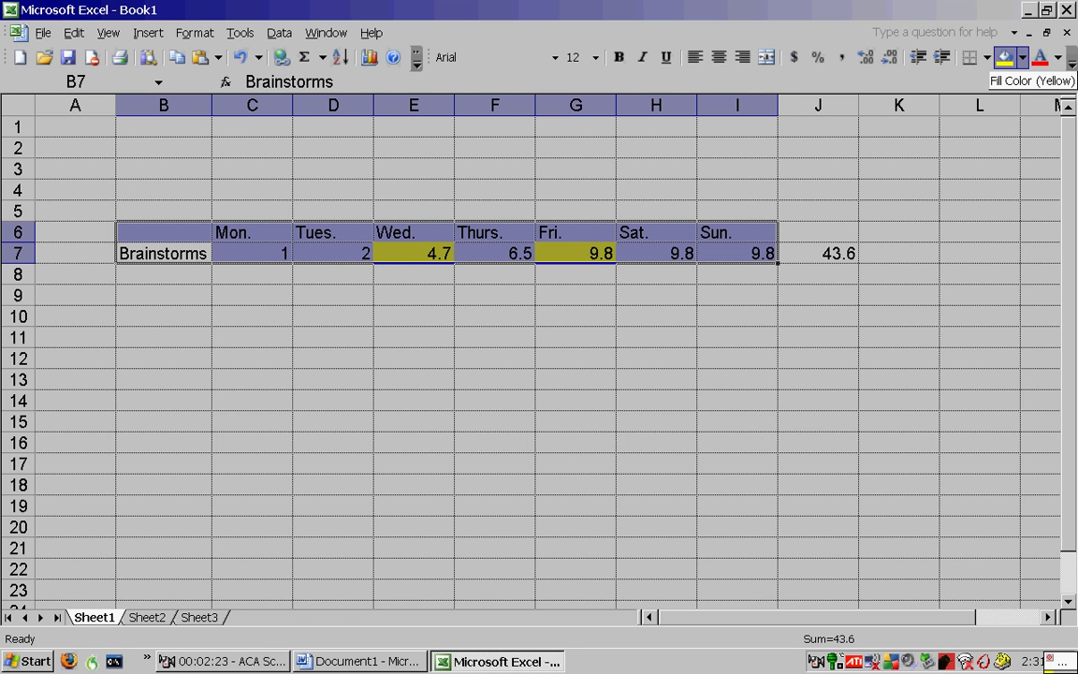
pyautogui.hotkey('ctrl', 'c')
pyautogui.hotkey('alt', 'Tab')
pyautogui.hotkey('ctrl', 'v')
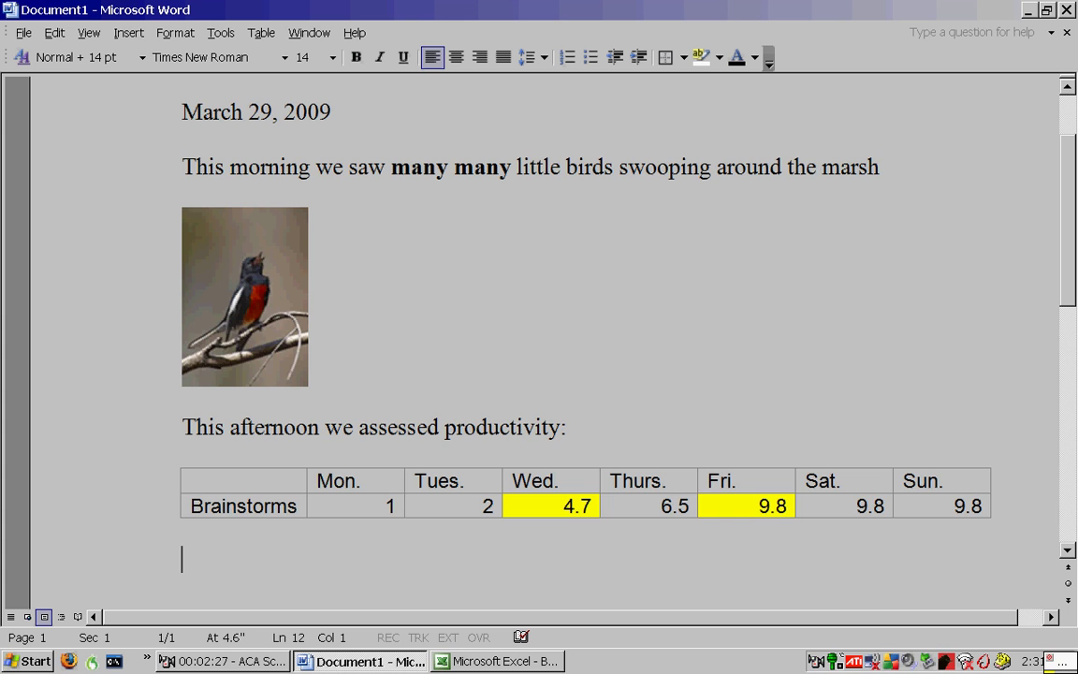
# Step: Copy the entire contents of the Word document
pyautogui.hotkey('ctrl', 'a')
pyautogui.hotkey('ctrl', 'c')
pyautogui.press('Right')
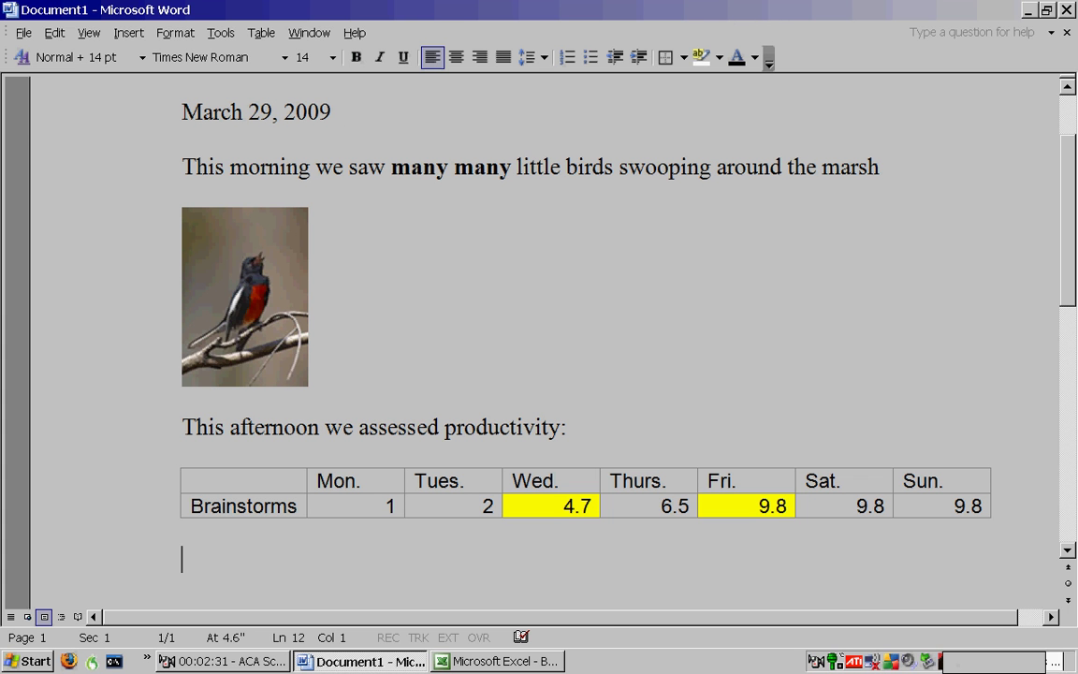
# Step: Create a new Outlook Express message with the two recipients' names in To and the third contact's name in Cc
pyautogui.hotkey('ctrl', 'n')
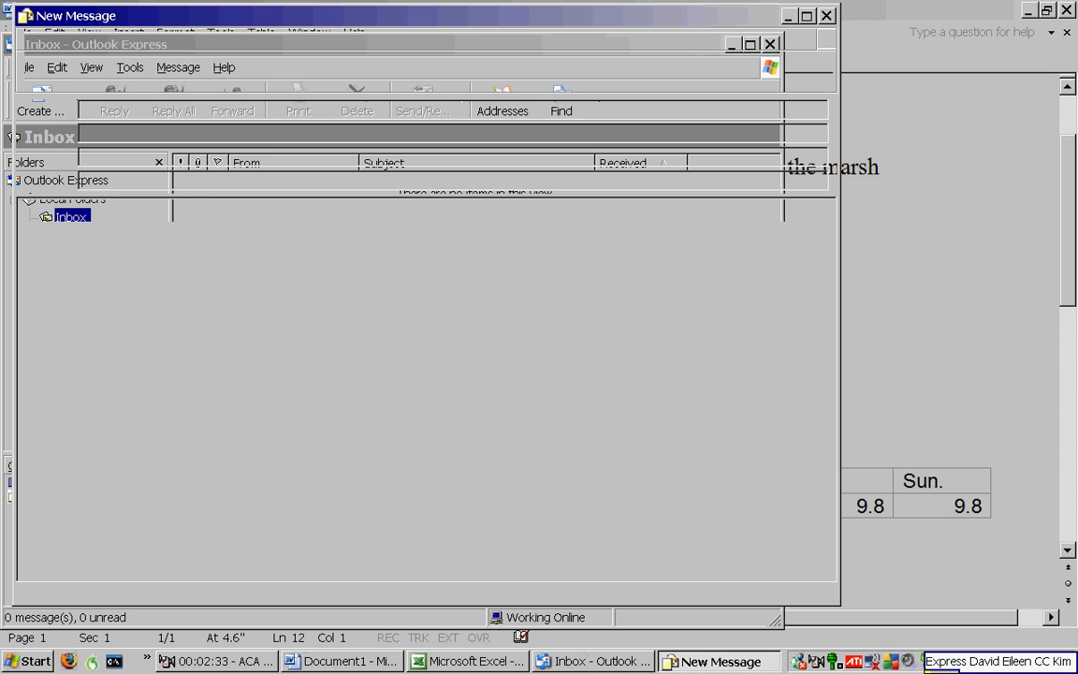
pyautogui.write('David, Eileen')
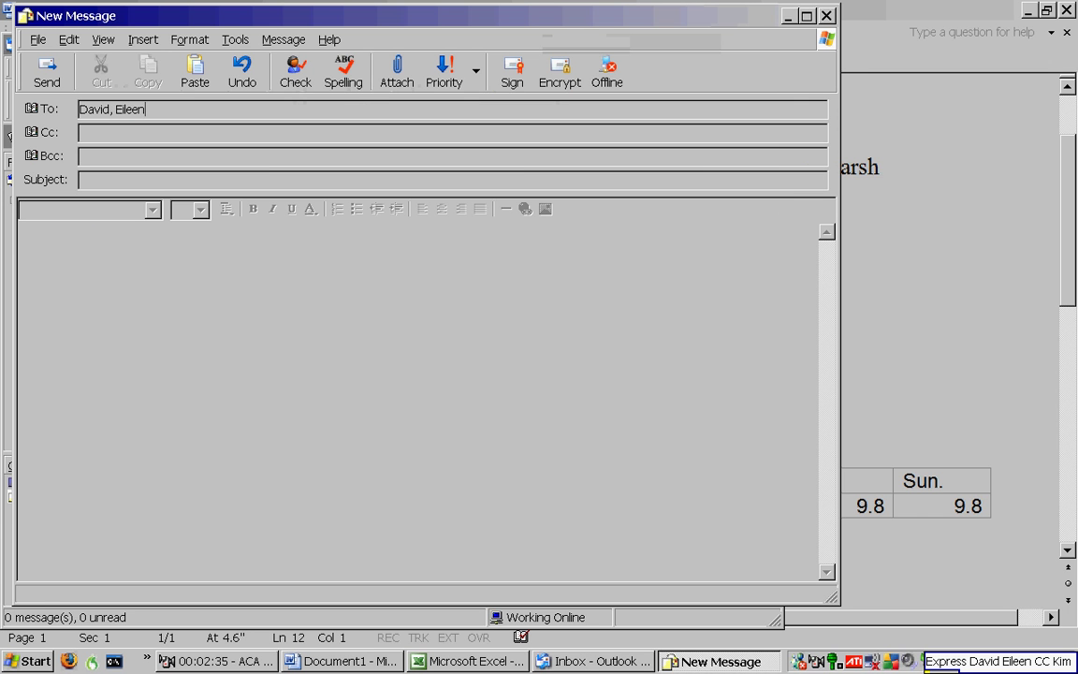
pyautogui.press('Tab')
pyautogui.write('Kim')
# Step: Start the message body with a "Hi" greeting to both recipients and set the subject to "Today's activities"
pyautogui.press('Tab')
pyautogui.press('Tab')
pyautogui.press('Tab')
pyautogui.write('Hi David, Eileen,')
pyautogui.press('Return')
pyautogui.press('Return')
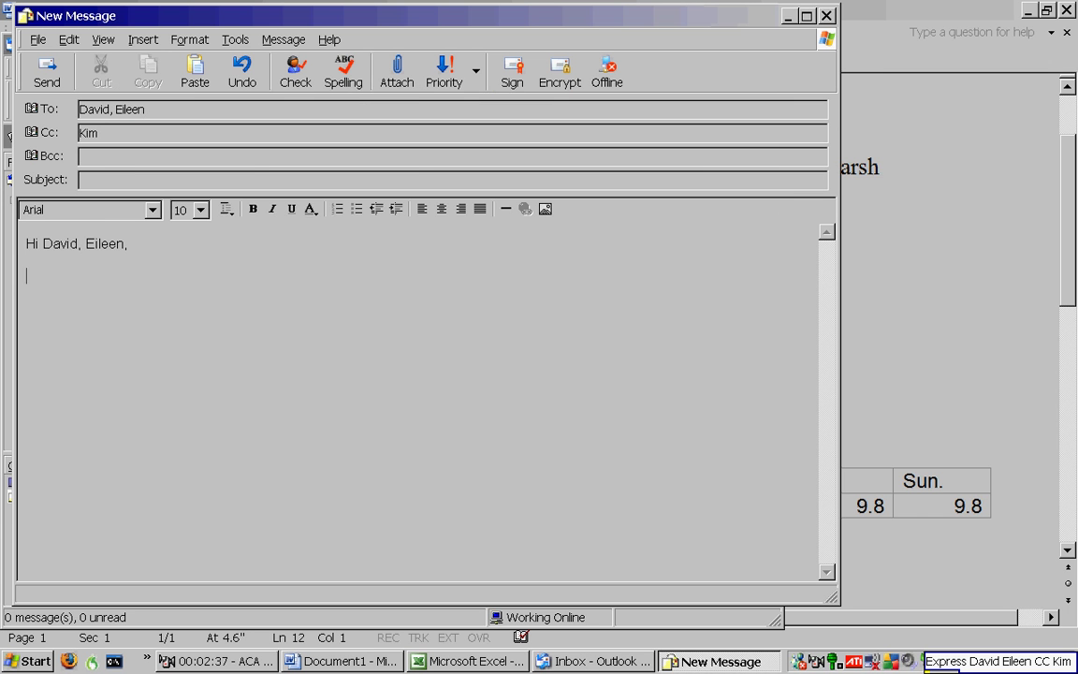
pyautogui.hotkey('shift', 'Tab')
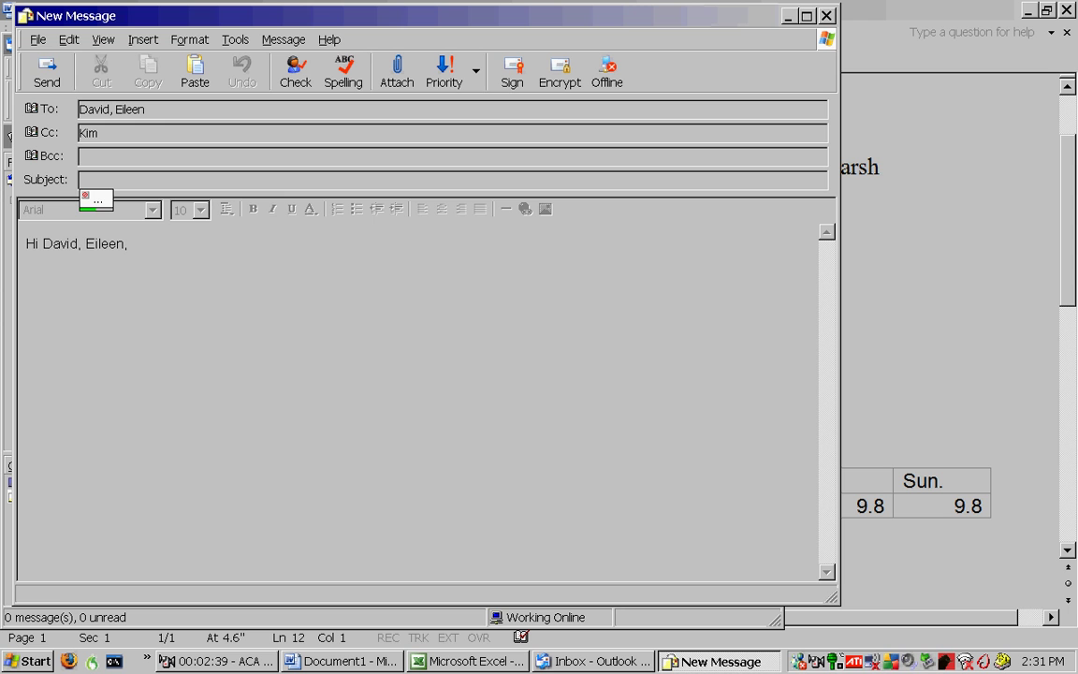
pyautogui.write("Today's activities")
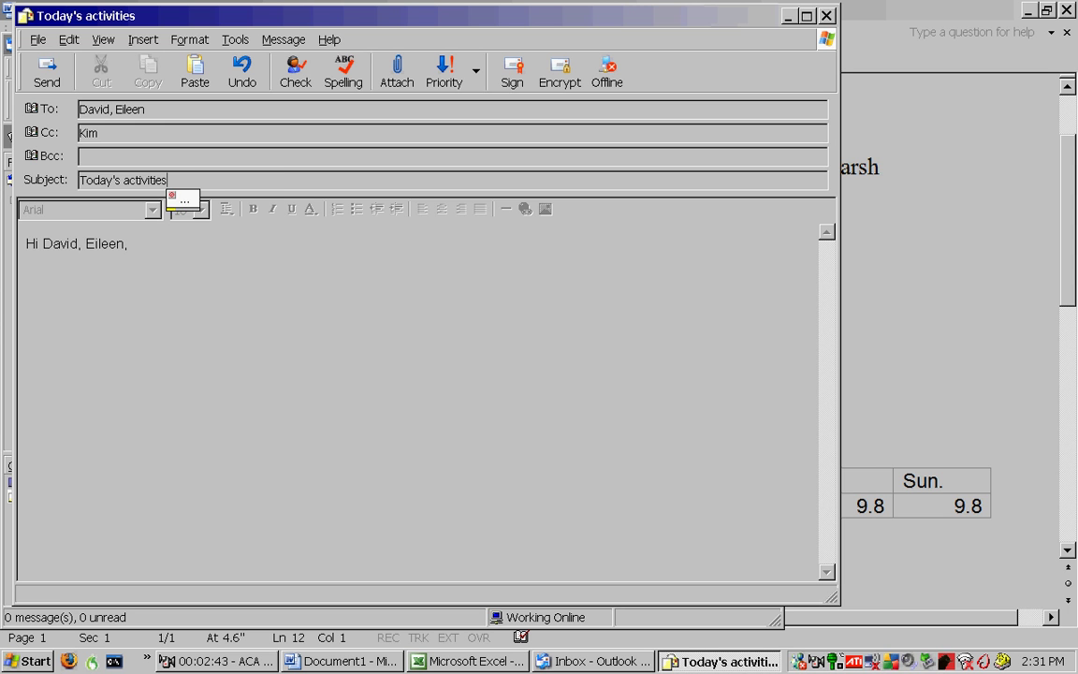
# Step: Paste the copied document into the message body below the greeting and sign off with "Cheers," and the sender's first name
pyautogui.press('Tab')
pyautogui.hotkey('ctrl', 'v')
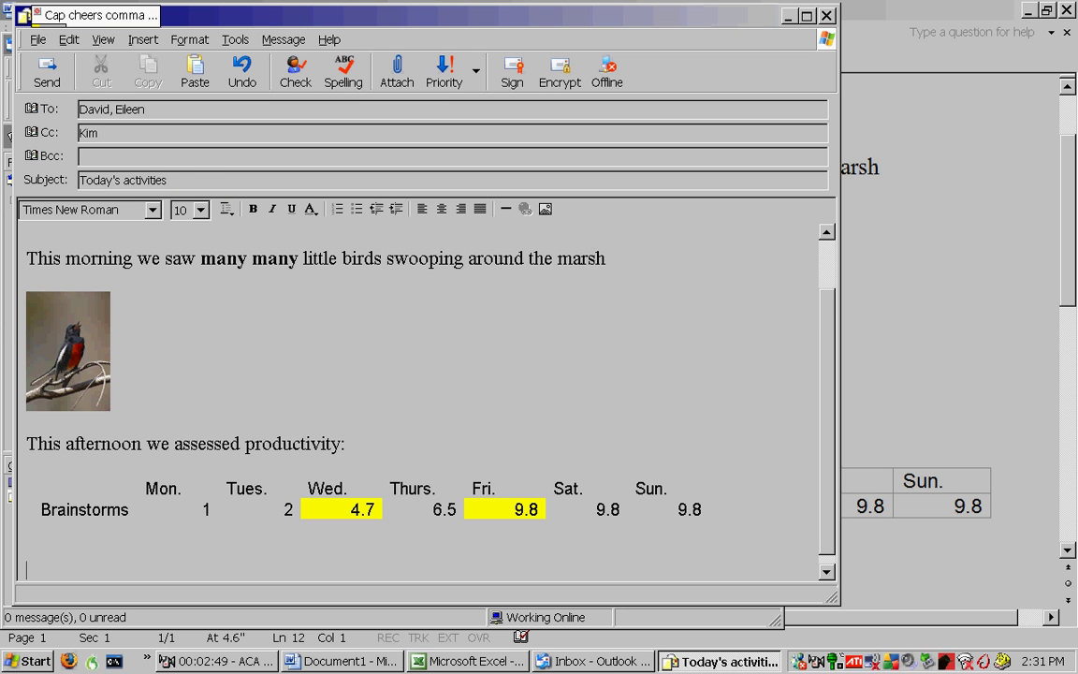
pyautogui.write('Cheers,')
pyautogui.press('Return')
pyautogui.write('Kim')
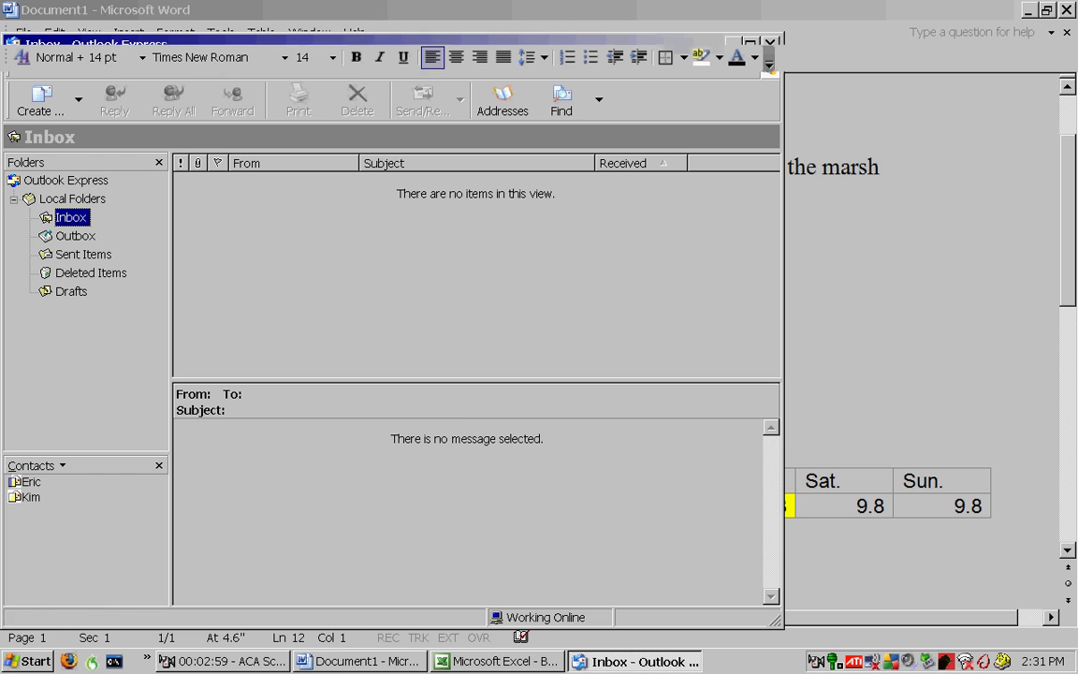
# Step: Close Outlook Express and the Excel workbook
pyautogui.hotkey('alt', 'F4')
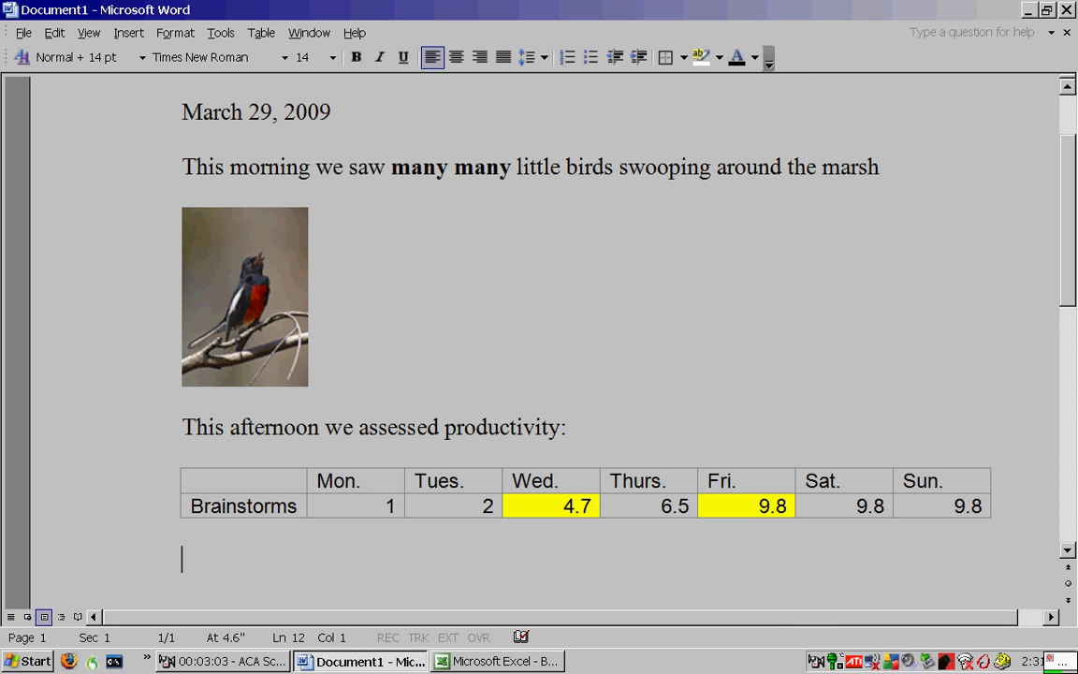
pyautogui.hotkey('alt', 'F4')
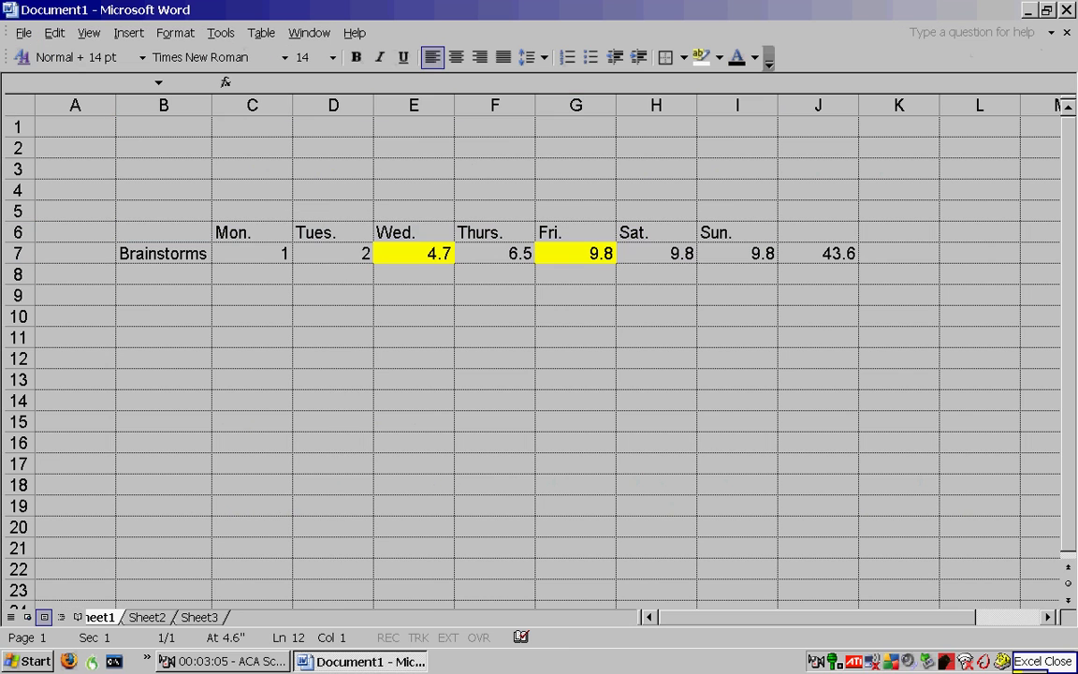